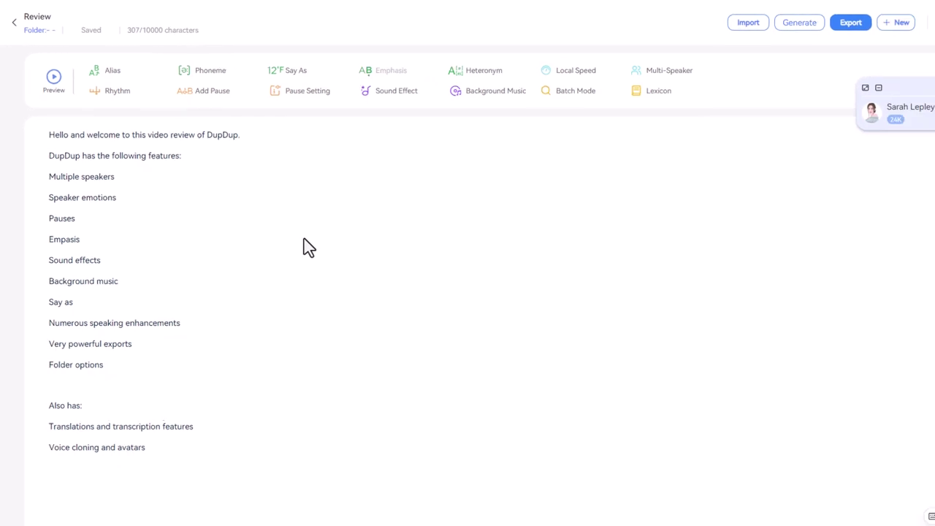
Step: Assign a speaker voice to the opening two lines of the script
left_click(64, 135)
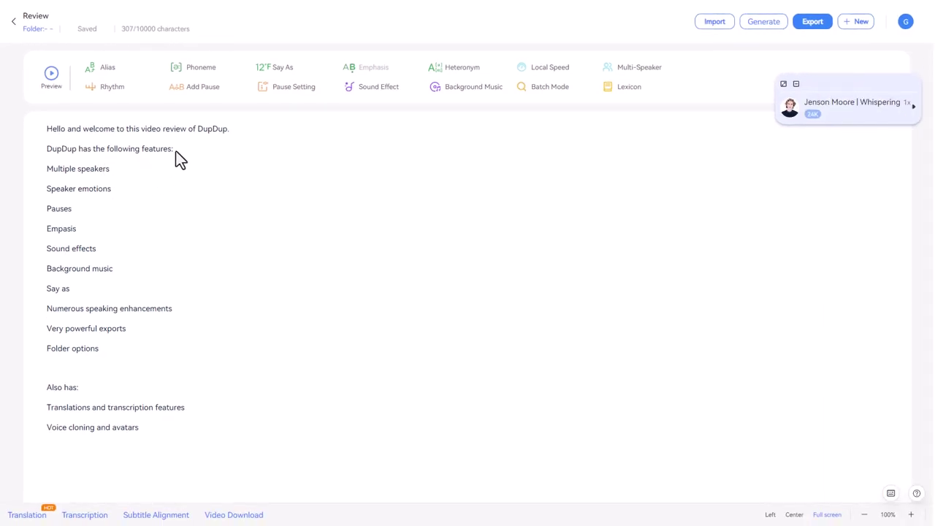
left_click_drag(177, 154, 43, 132)
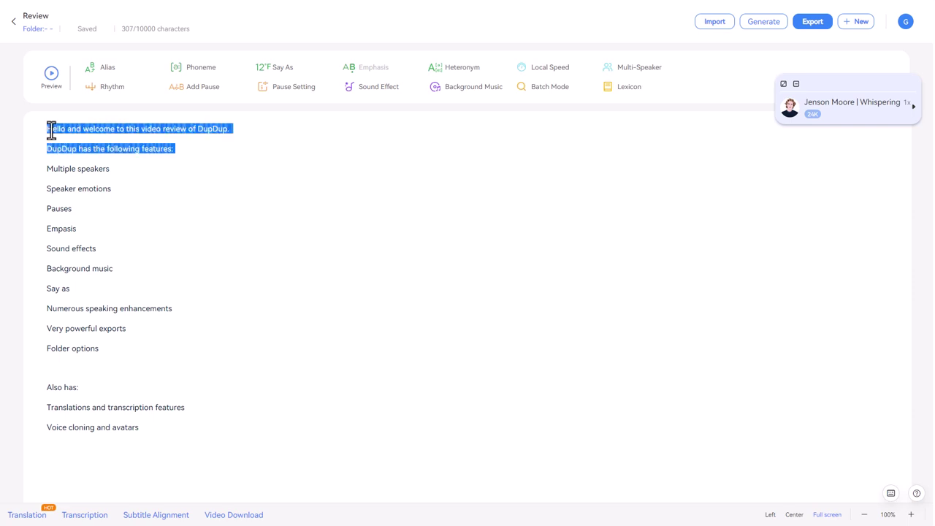
left_click(628, 68)
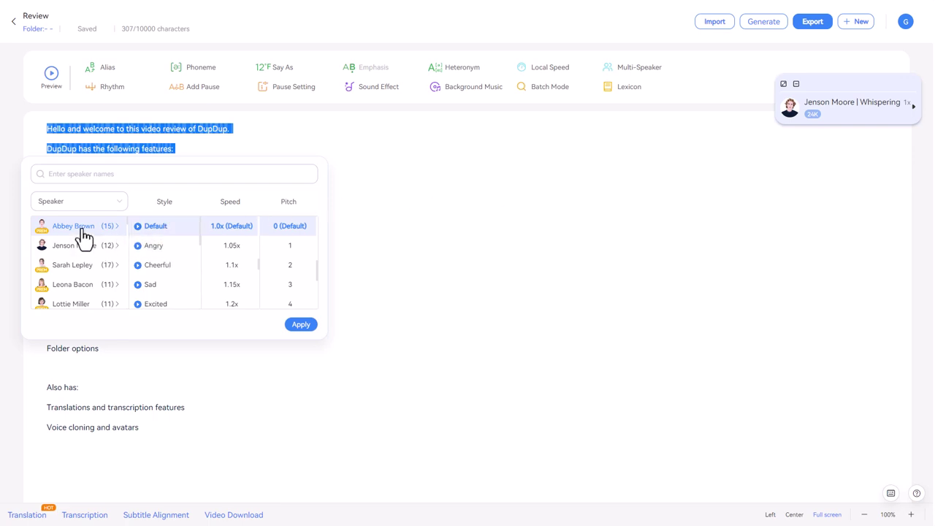
left_click(310, 325)
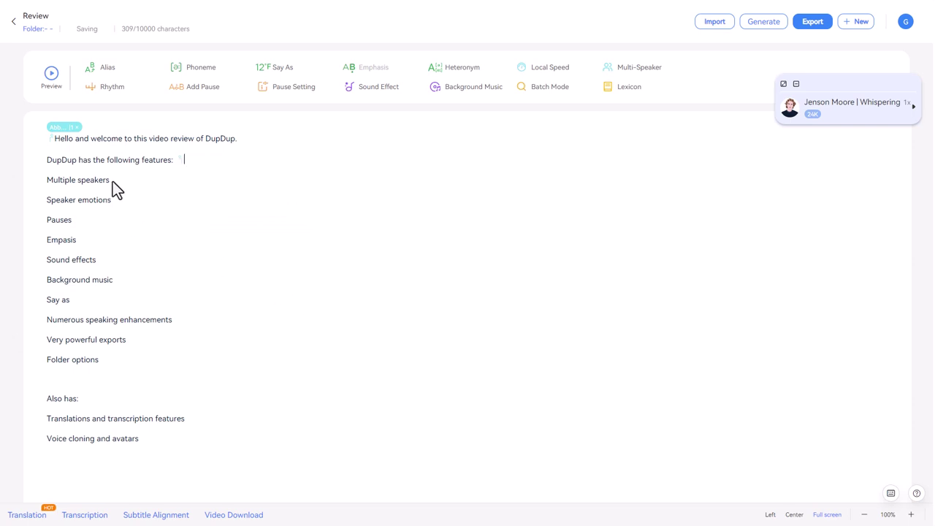
Step: Give the 'Multiple speakers' line a second speaker voice, then preview the audio
left_click_drag(110, 180, 46, 191)
left_click(619, 77)
left_click(62, 277)
left_click(280, 356)
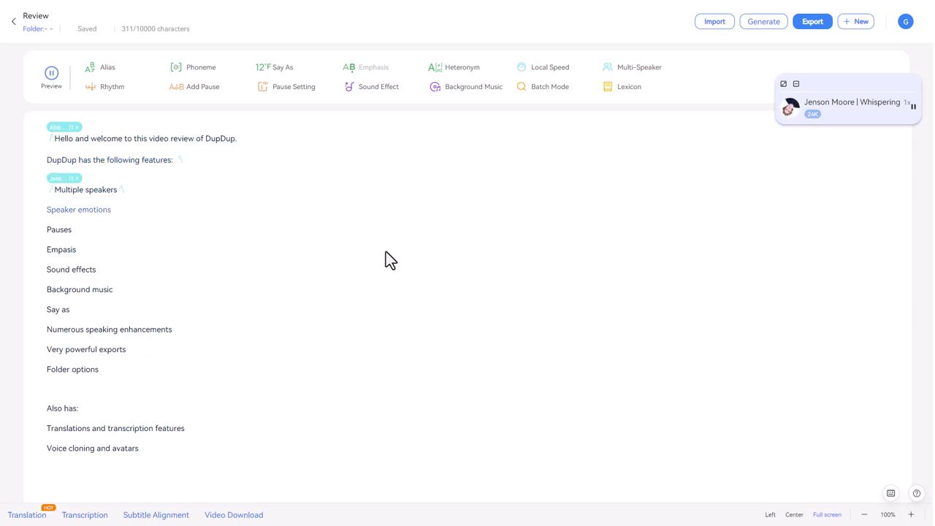
left_click(52, 79)
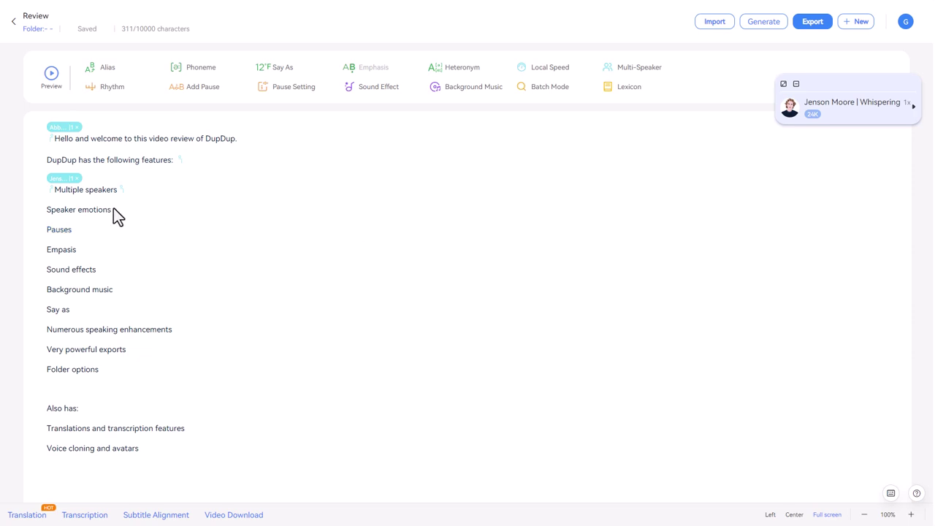
Step: Switch the 'Speaker emotions' voice to Shouting, preview it, and collapse the voice picker
left_click_drag(47, 210, 111, 209)
left_click(847, 106)
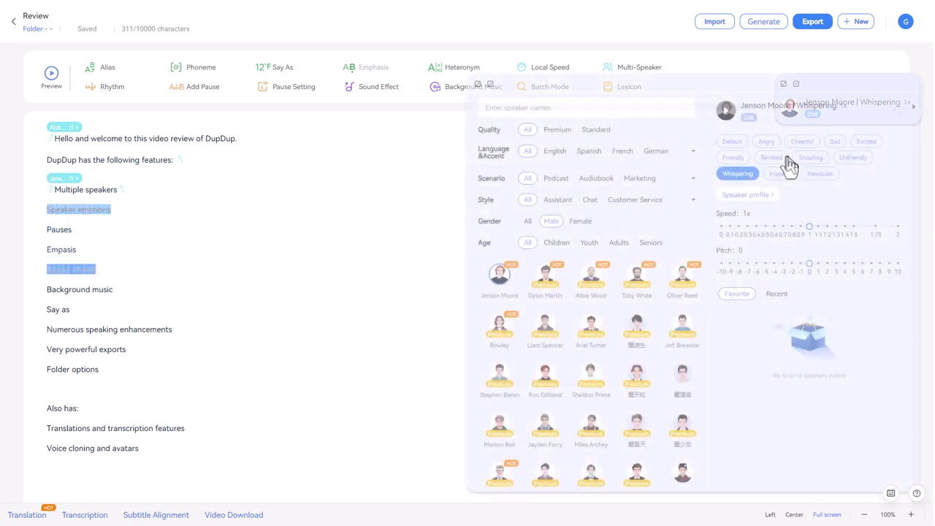
left_click(805, 158)
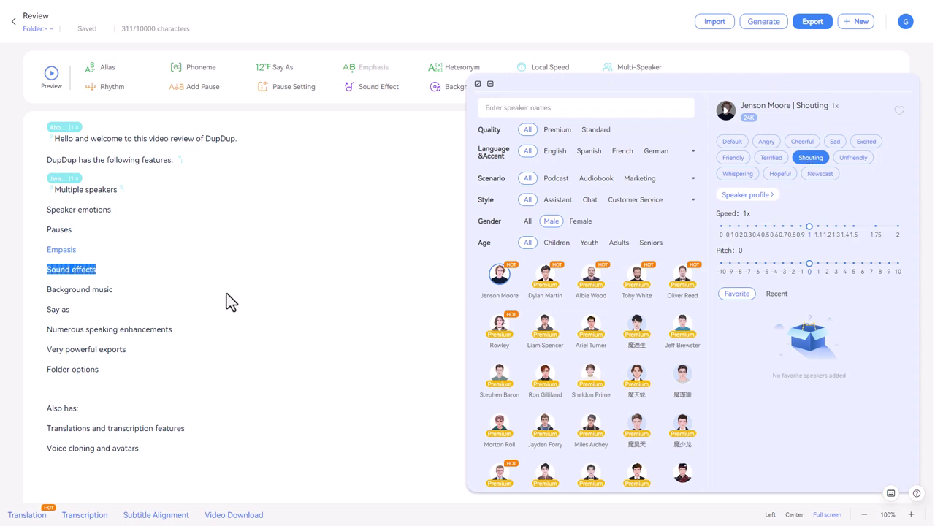
left_click(73, 251)
left_click(51, 81)
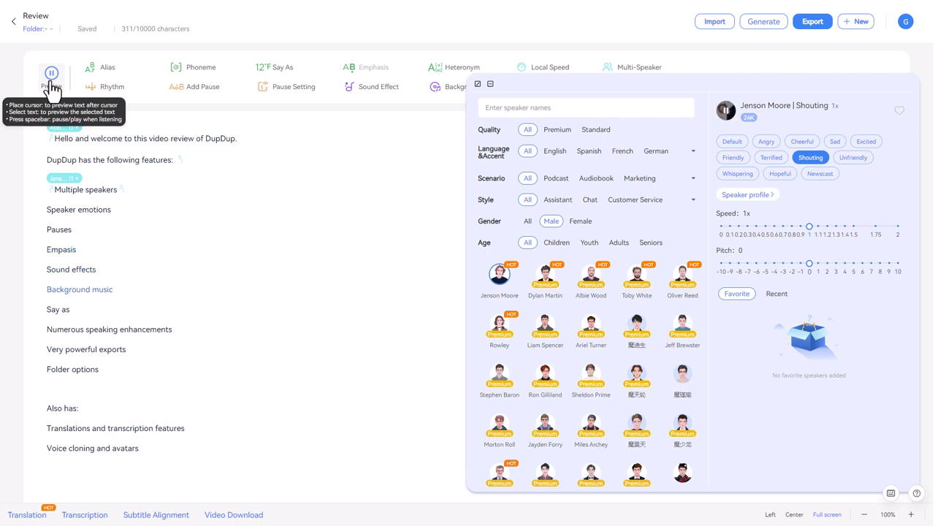
left_click(52, 81)
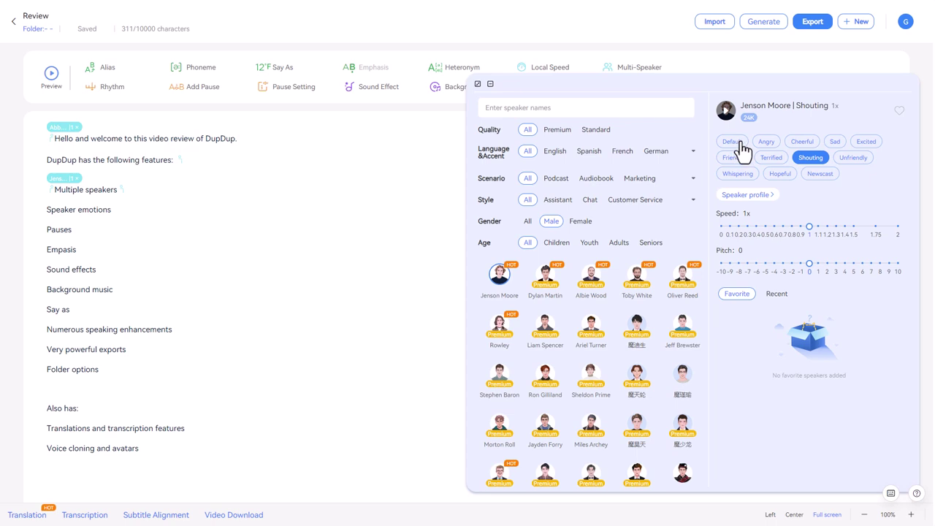
left_click(478, 84)
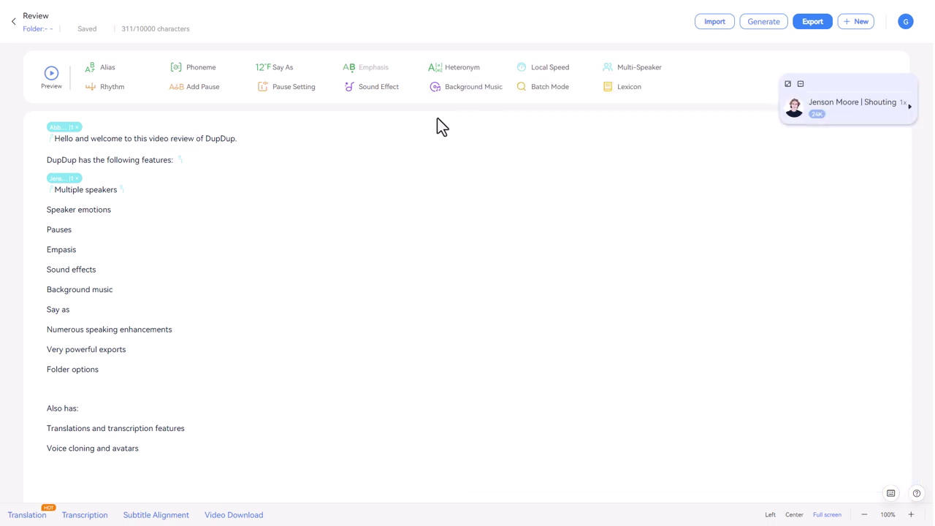
Step: Insert a 600ms pause after 'Pauses' and preview the result
left_click(73, 231)
left_click(213, 102)
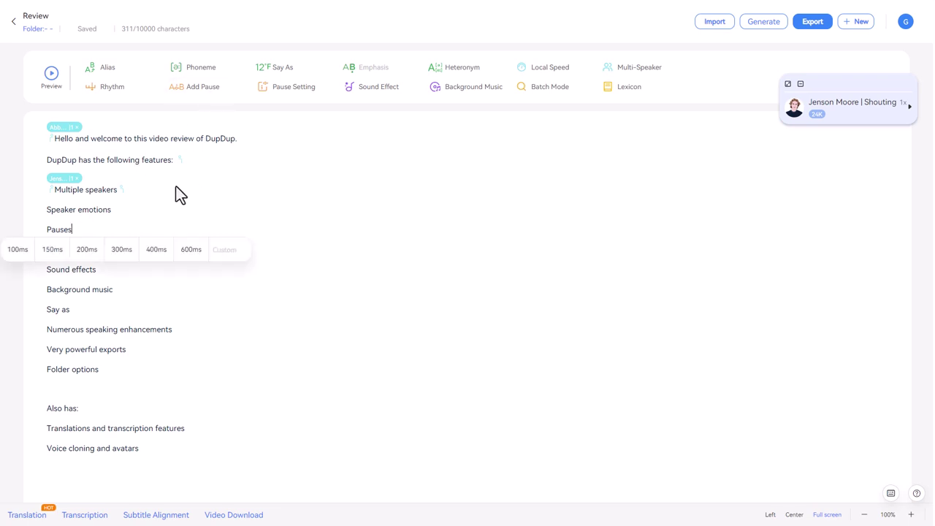
left_click(190, 252)
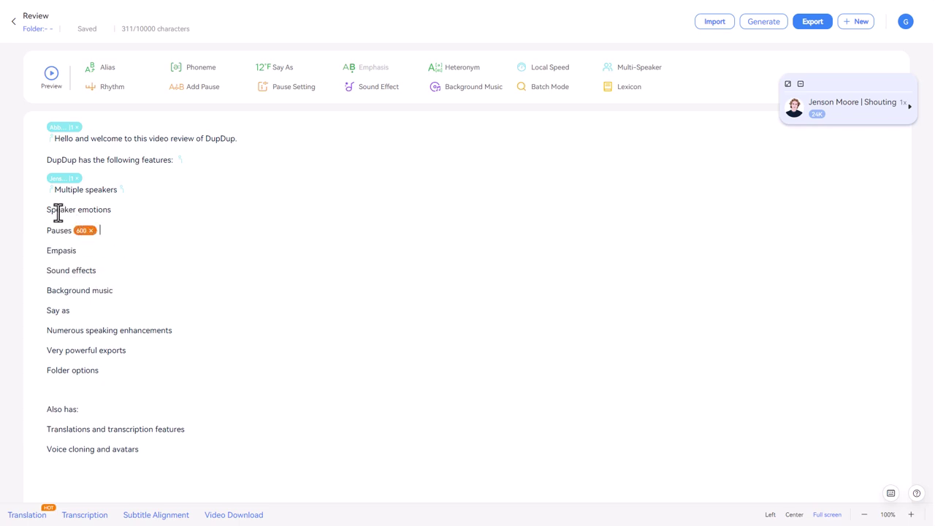
left_click(52, 79)
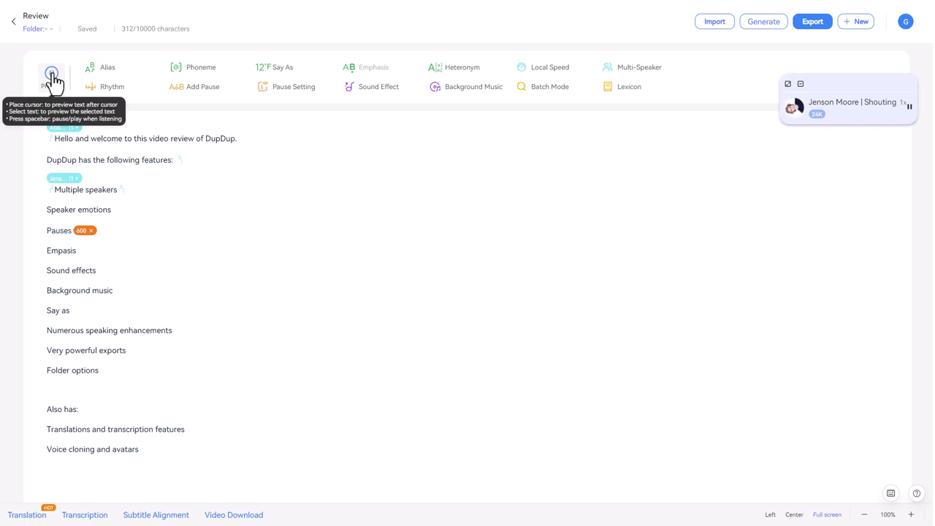
left_click(52, 76)
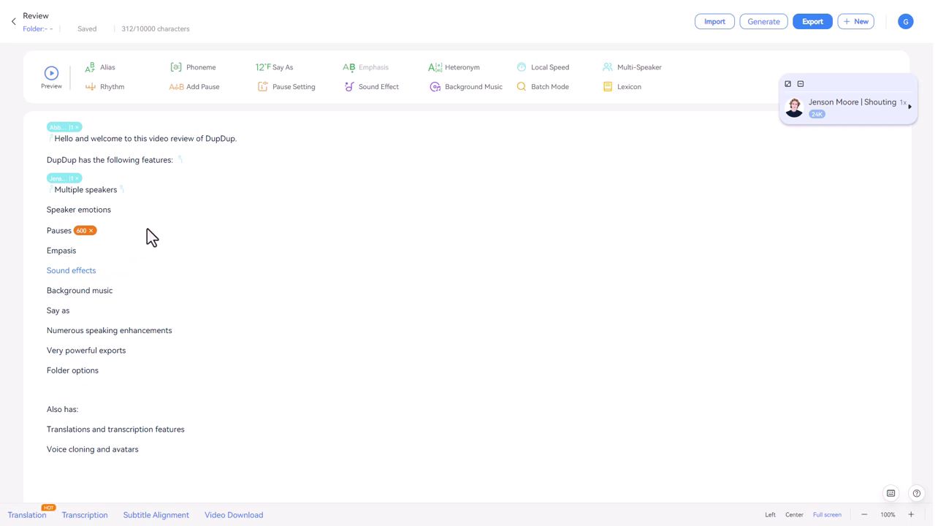
Step: Insert the Helicopter sound effect after the 'Sound effects' line
left_click(381, 94)
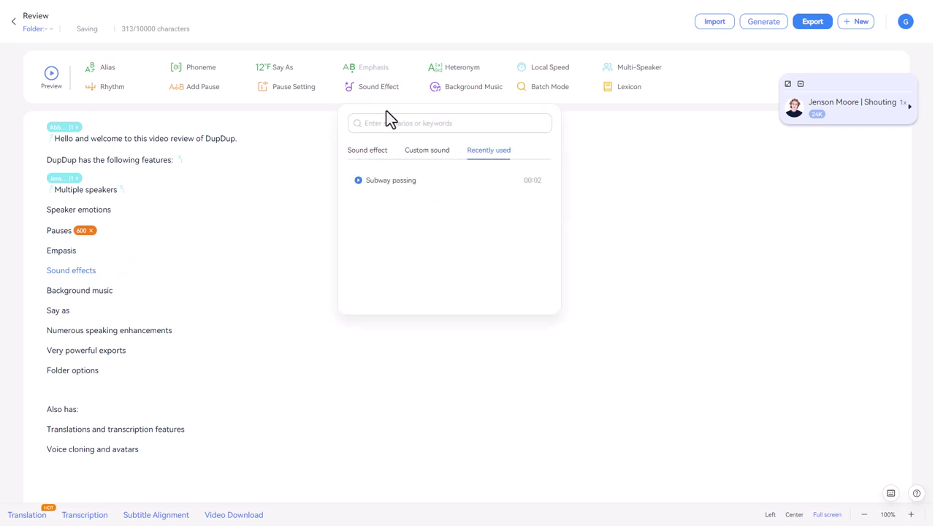
left_click(379, 153)
left_click(410, 124)
left_click(381, 199)
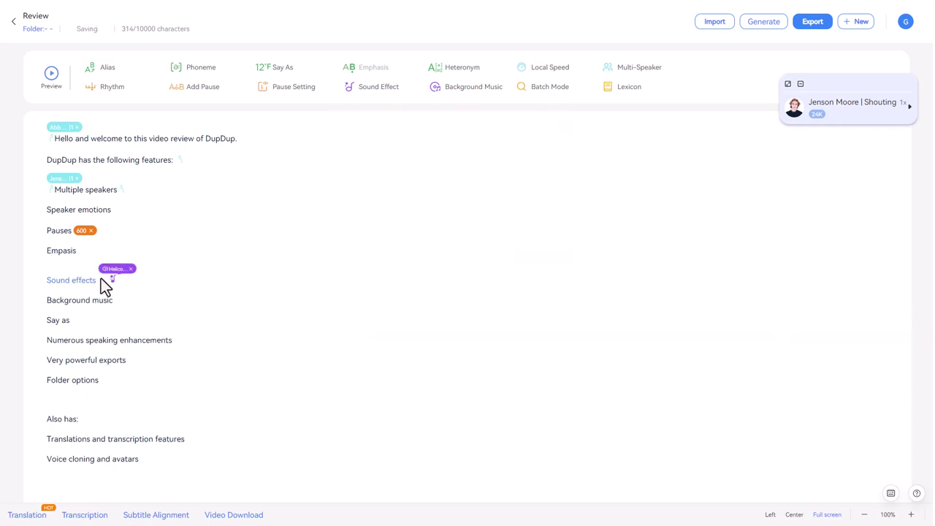
Step: Set the helicopter sound volume to 91% and preview the script
left_click(117, 278)
left_click_drag(113, 217, 117, 211)
left_click(51, 73)
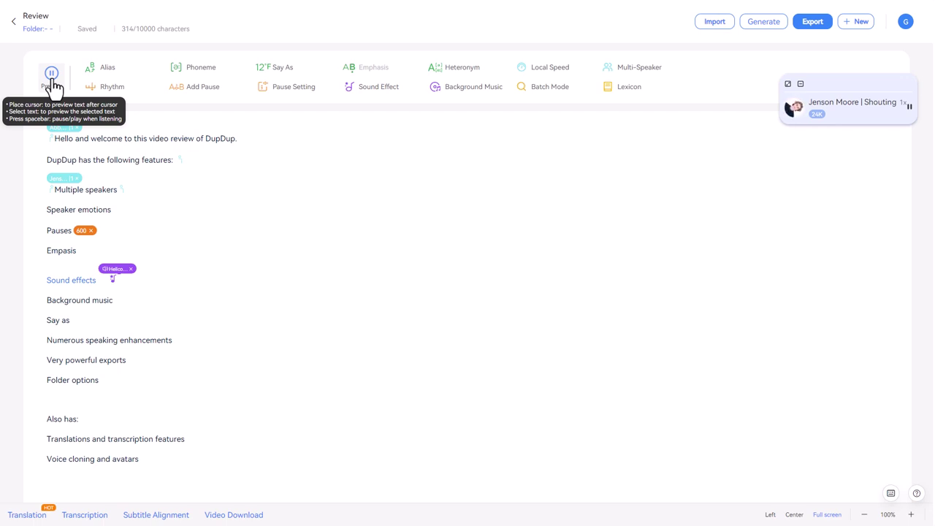
left_click(53, 79)
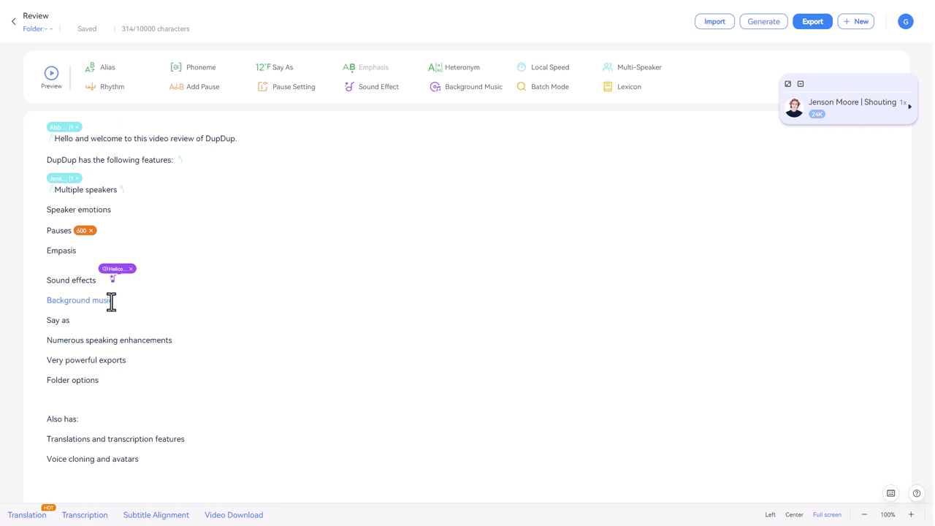
Step: Attach the built-in track 'the broken' as the background music
left_click(468, 97)
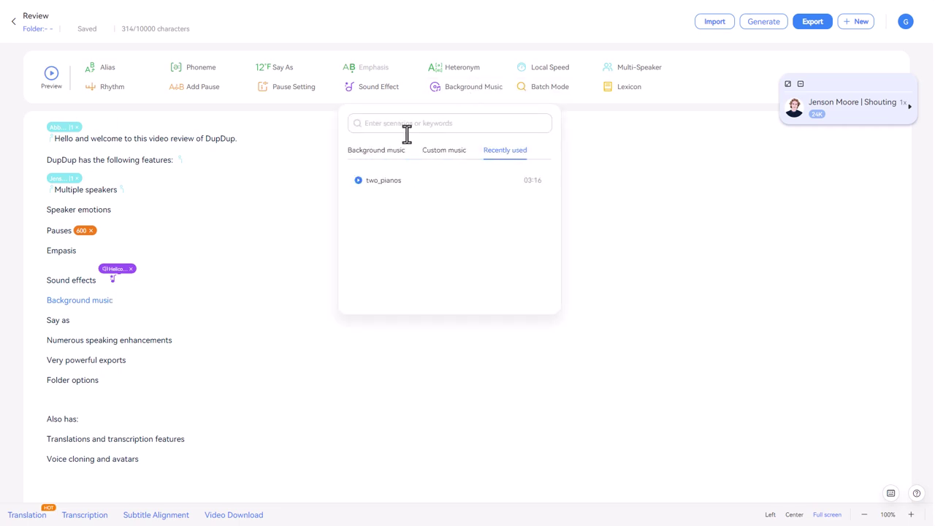
left_click(379, 152)
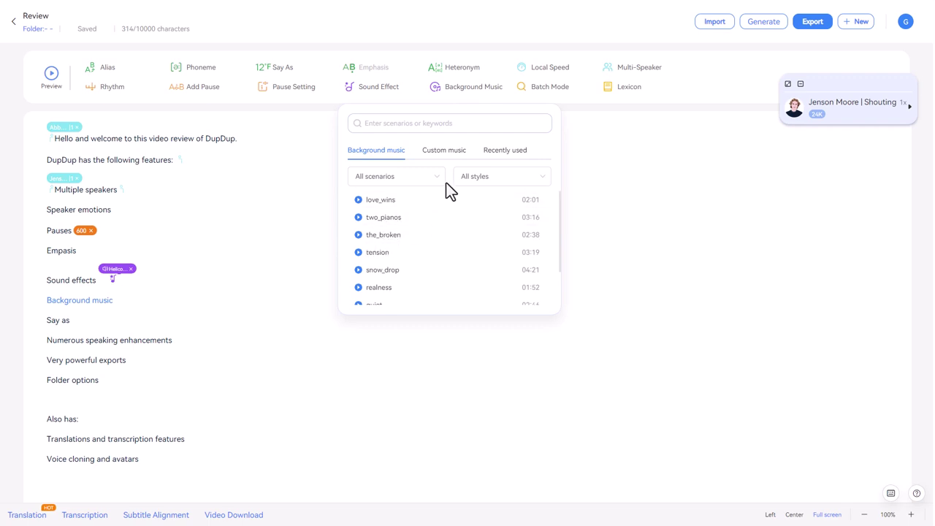
left_click(444, 157)
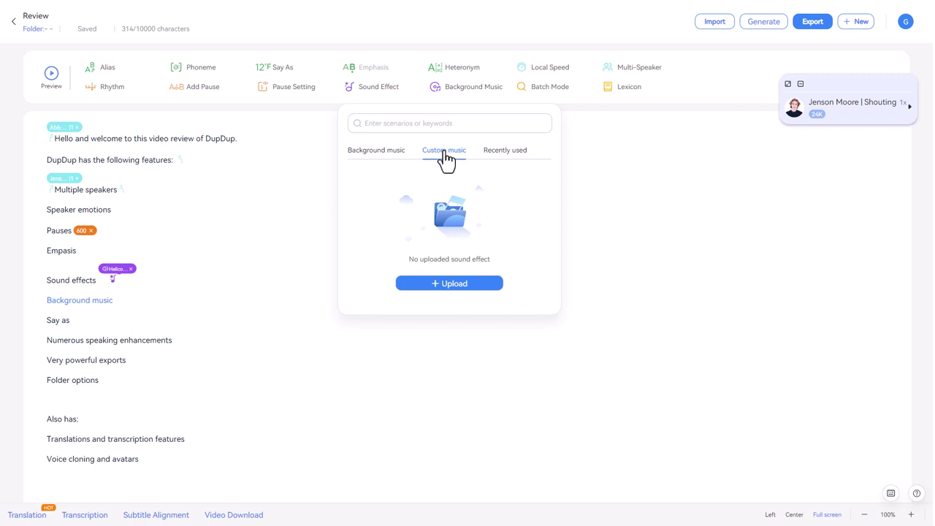
left_click(379, 155)
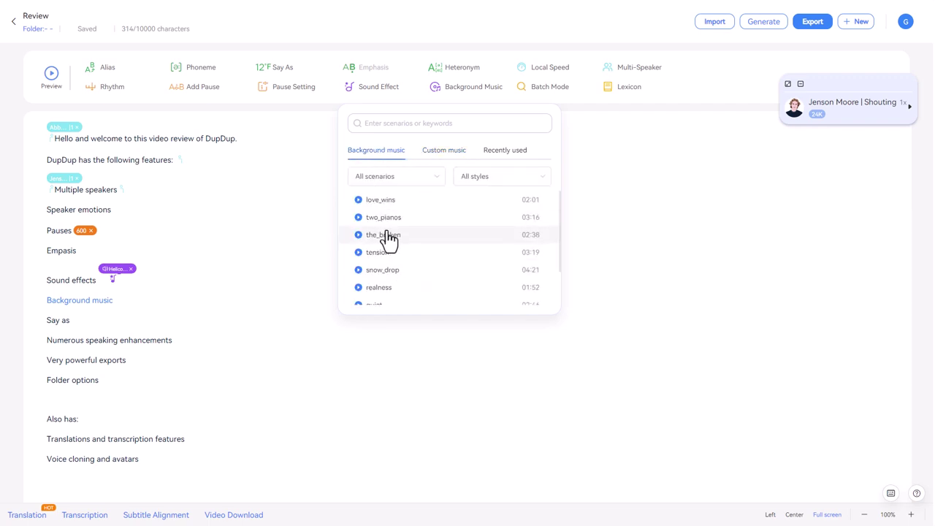
left_click(387, 235)
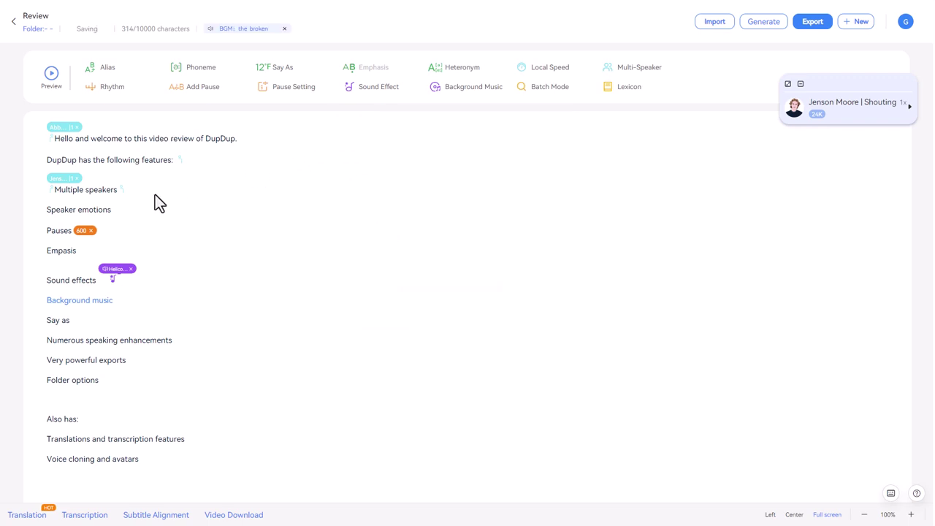
Step: Preview from 'Say as' and raise the background music volume to 88%
left_click(45, 320)
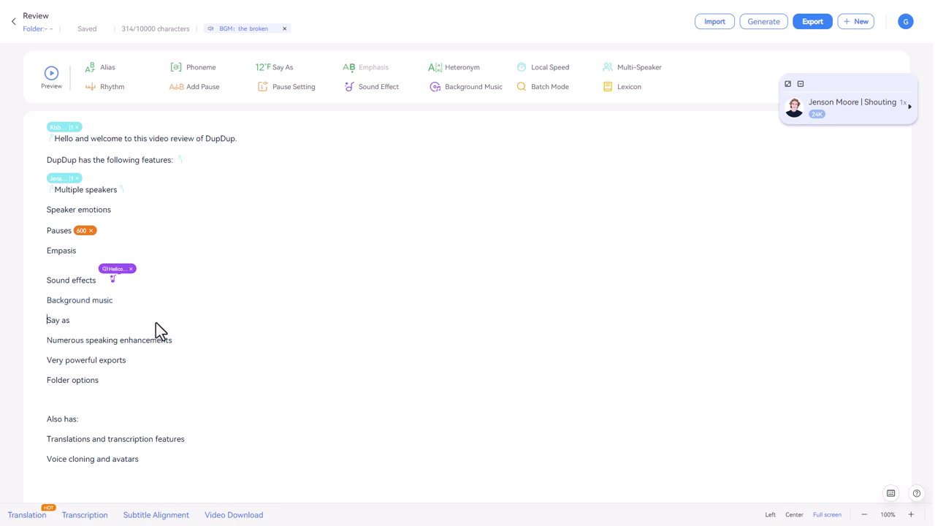
left_click(51, 73)
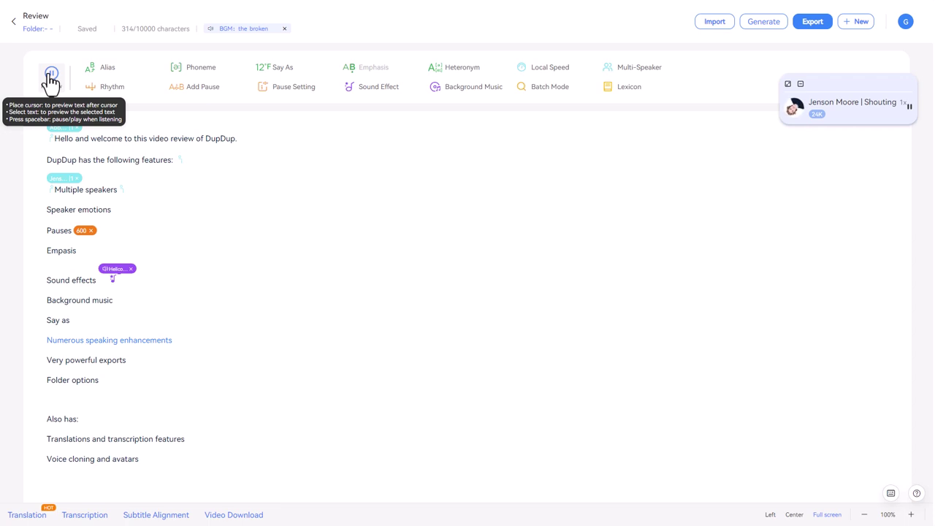
left_click(51, 76)
mouse_move(212, 35)
left_click_drag(211, 68, 212, 49)
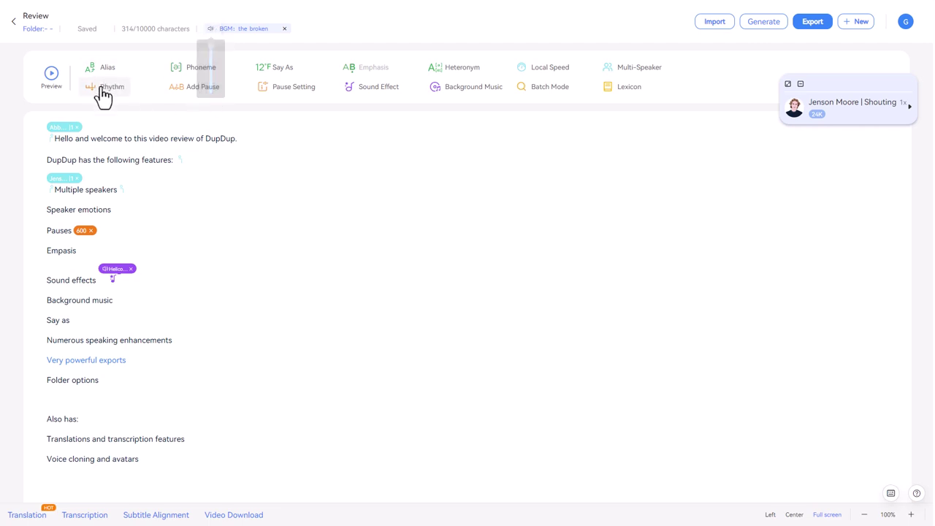
left_click(53, 76)
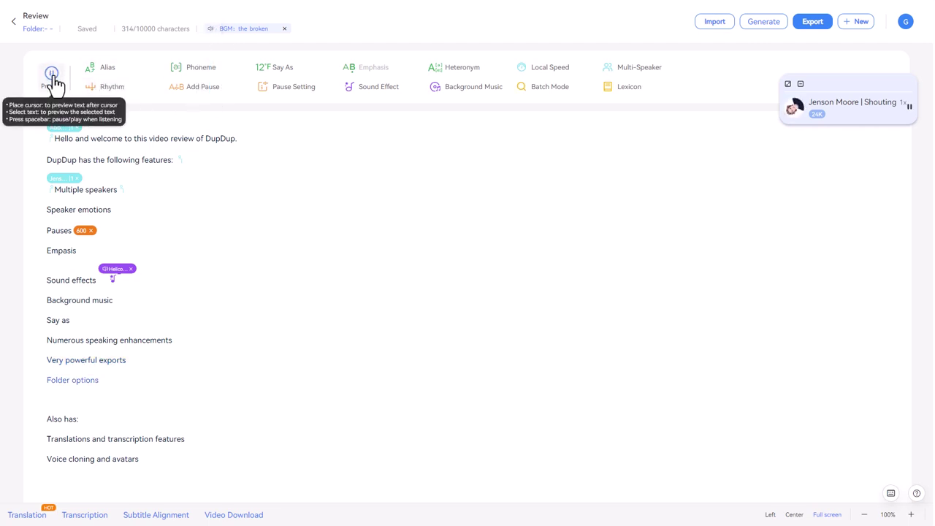
Step: Stop playback, review the punctuation pause durations, and bring up the export formats
left_click(53, 76)
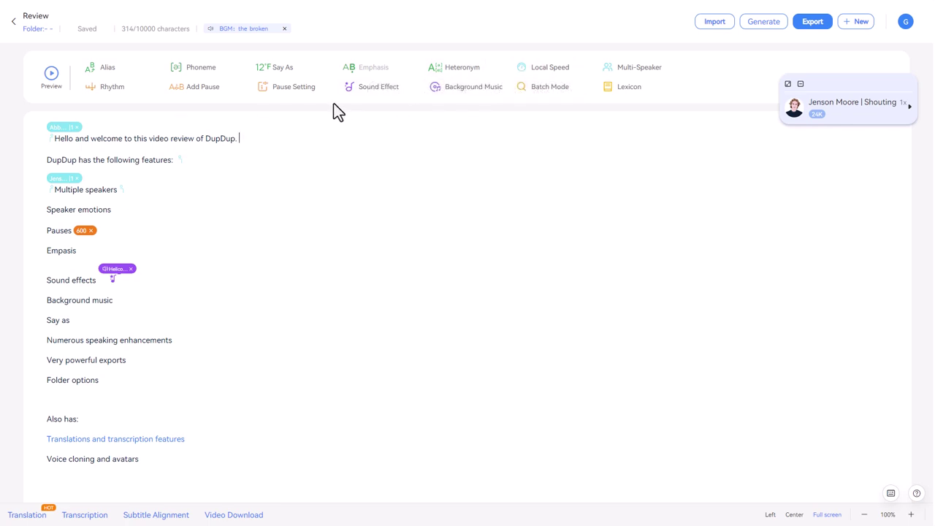
left_click(307, 93)
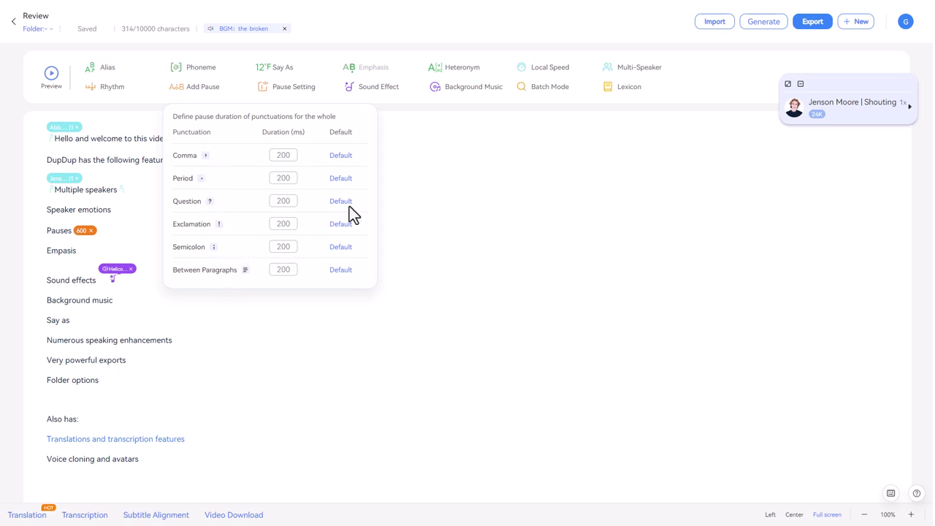
left_click(437, 183)
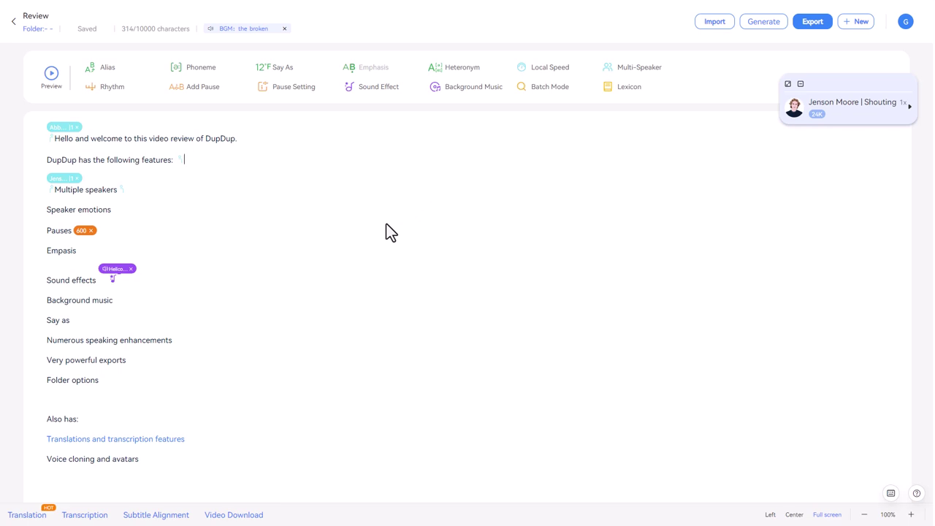
left_click(813, 31)
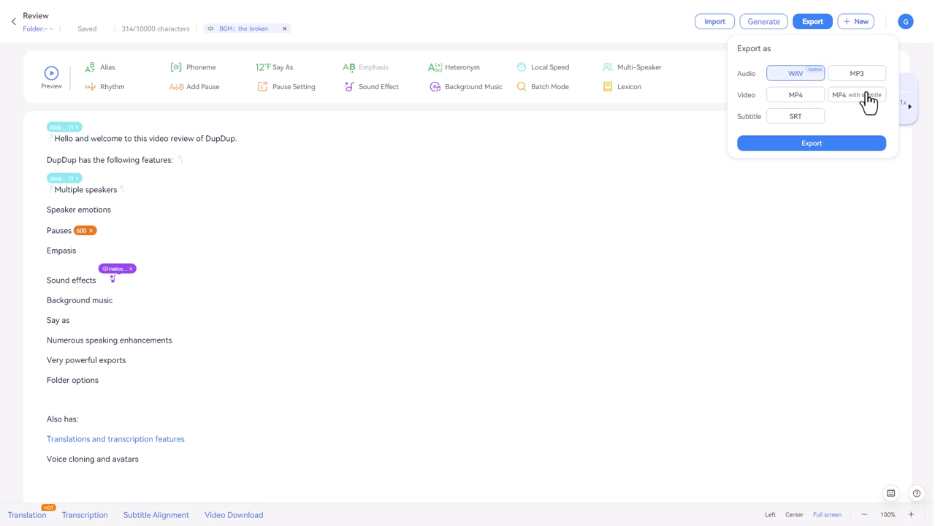
Step: Export the script in the 'MP4 with subtitle' format
left_click(849, 106)
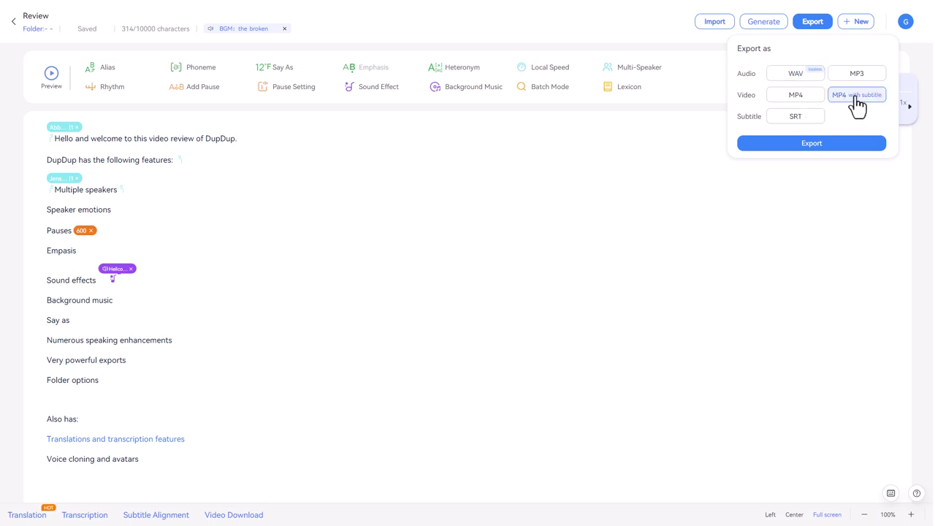
left_click(847, 146)
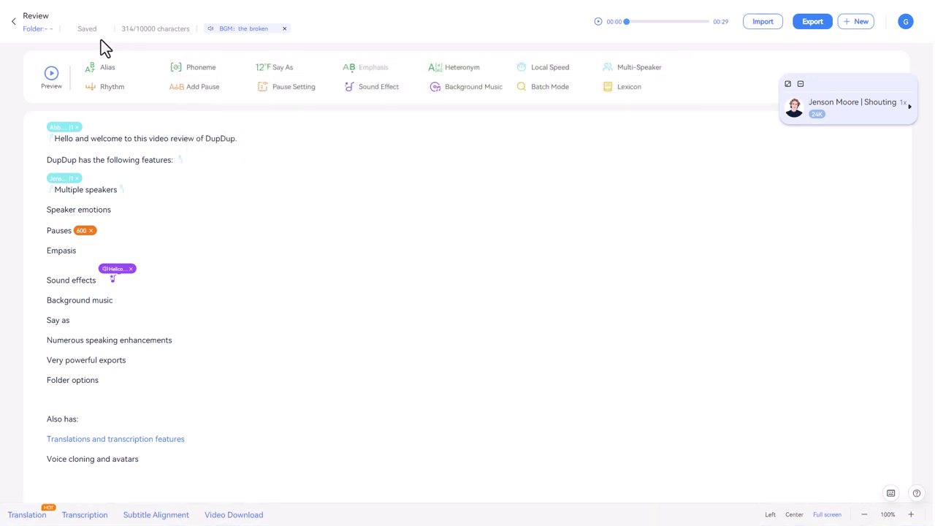
left_click(42, 29)
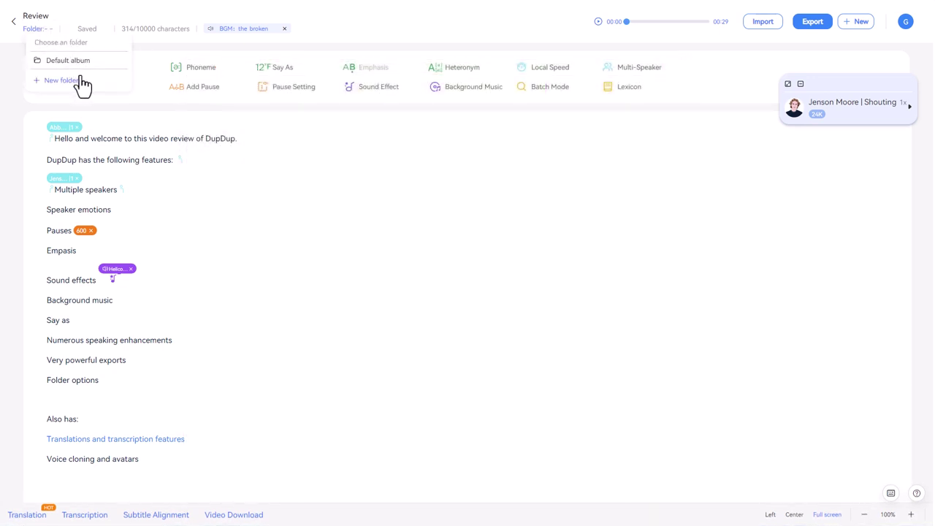
left_click(311, 137)
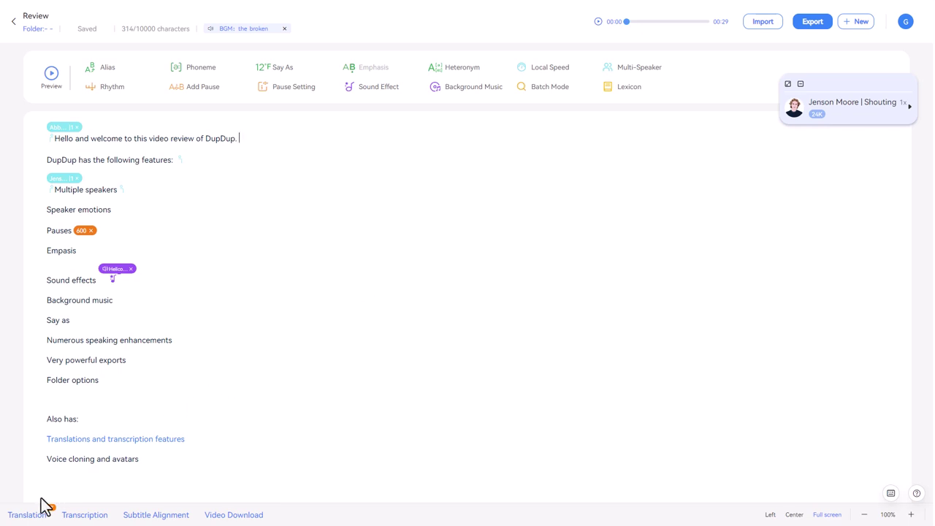
Step: Browse the Transcription and Translation tools, then go to the pricing plans via UPGRADE
left_click(75, 514)
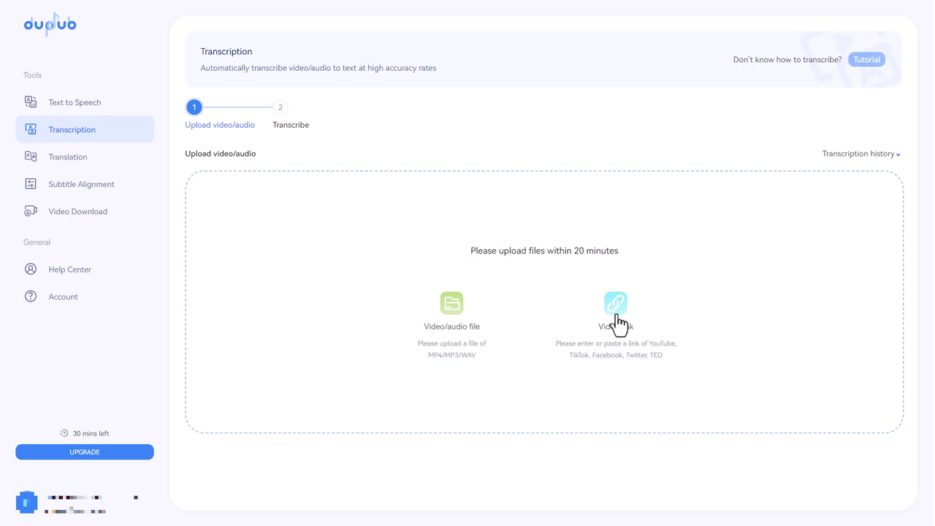
left_click(54, 160)
left_click(267, 171)
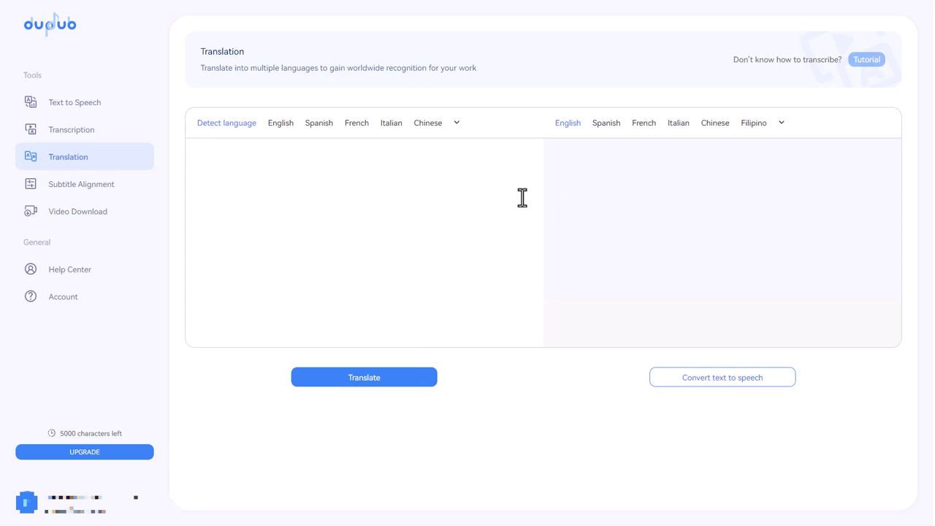
left_click(127, 453)
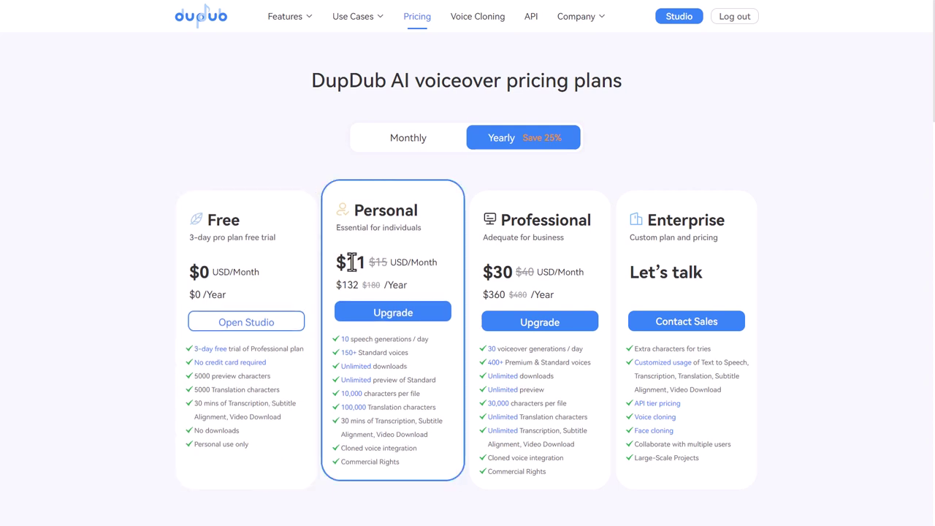
Step: Highlight the Personal plan's Cloned voice integration, then scroll Voice Cloning down to its voice samples
left_click_drag(419, 448, 343, 455)
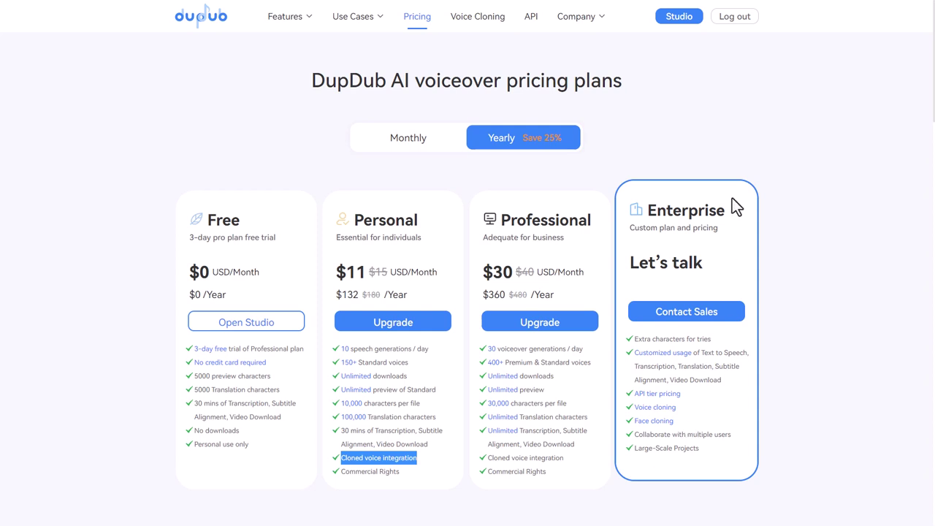
left_click(471, 17)
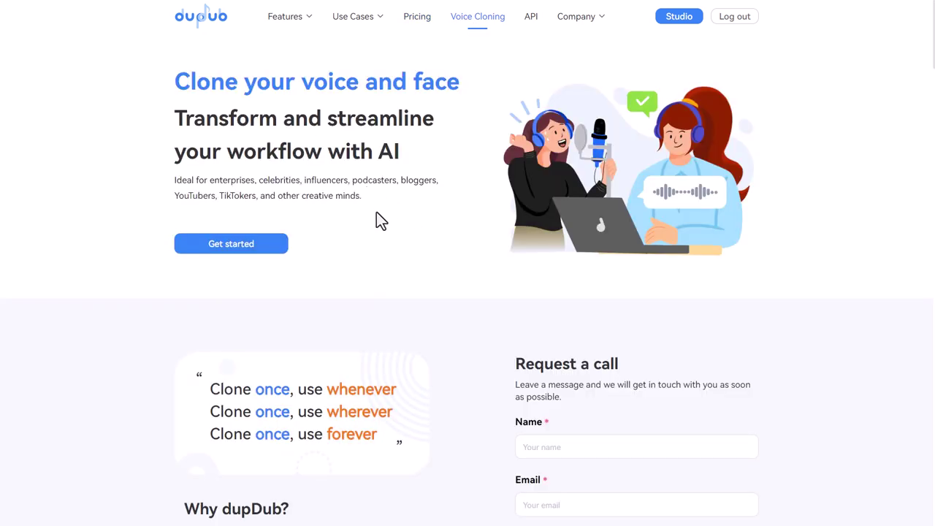
scroll(376, 213, "down", 3)
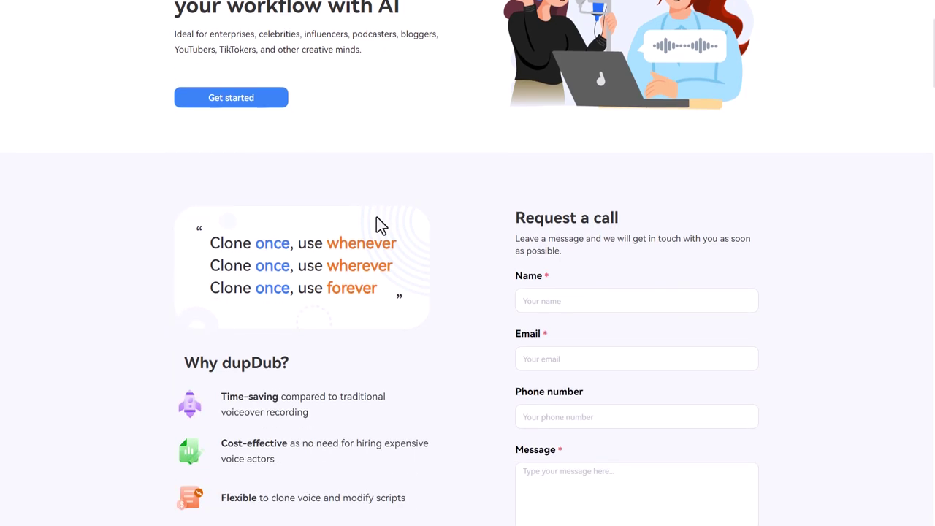
scroll(376, 216, "down", 2)
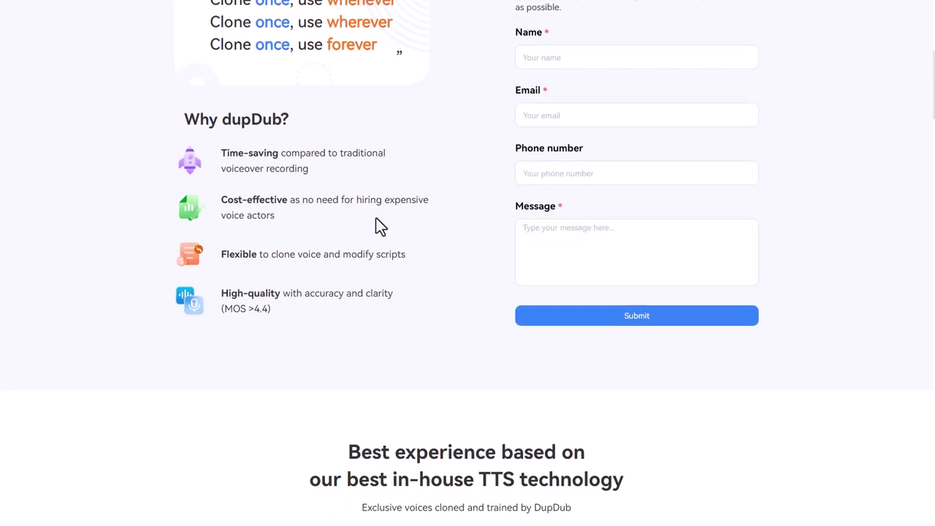
scroll(378, 223, "down", 5)
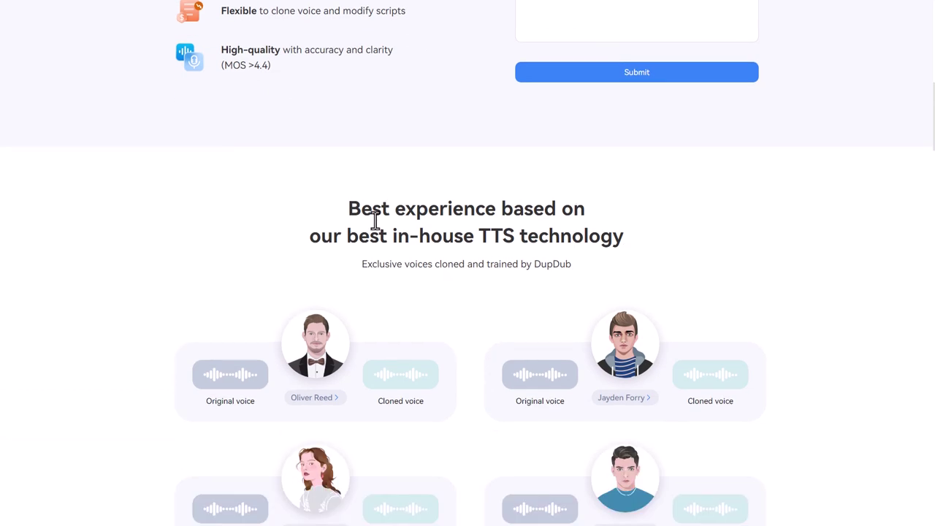
scroll(375, 220, "down", 2)
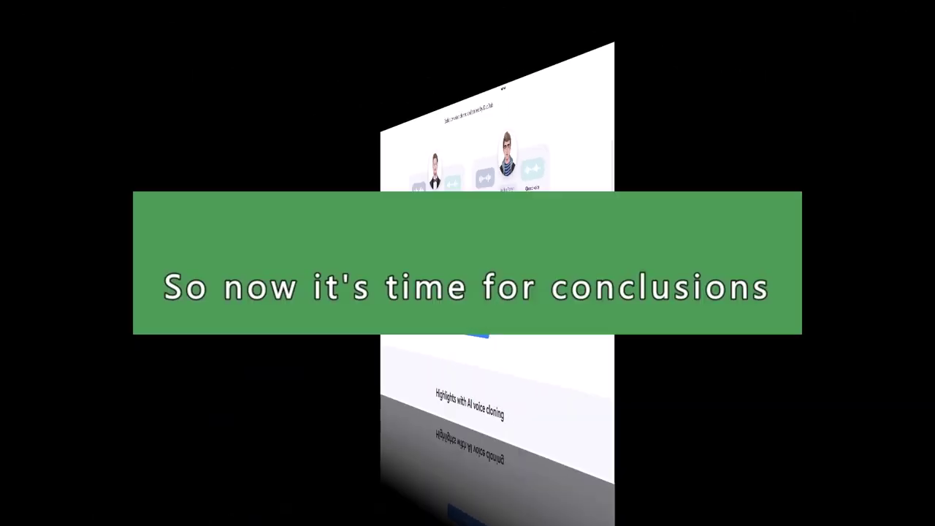